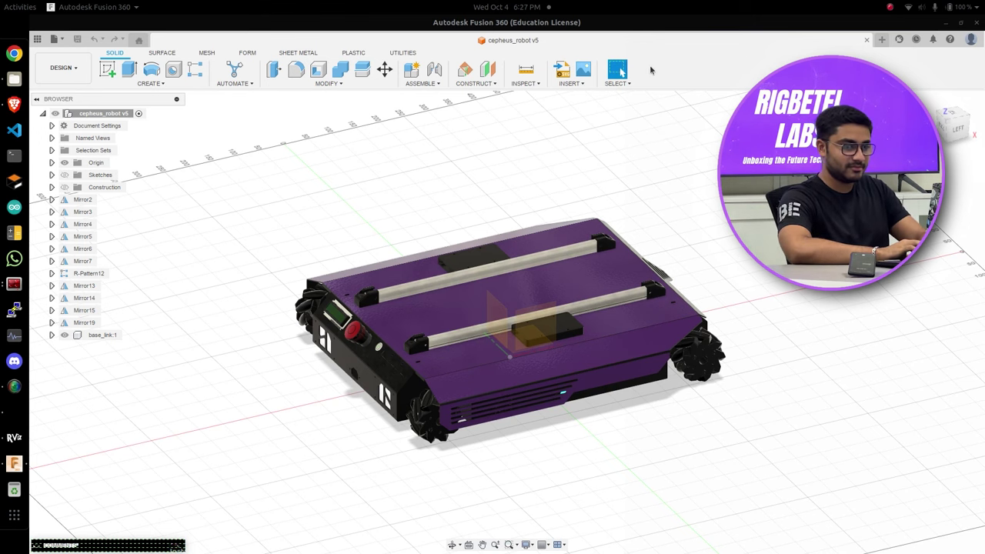
Step: Switch to RViz and examine the robot model from different angles
left_click(948, 27)
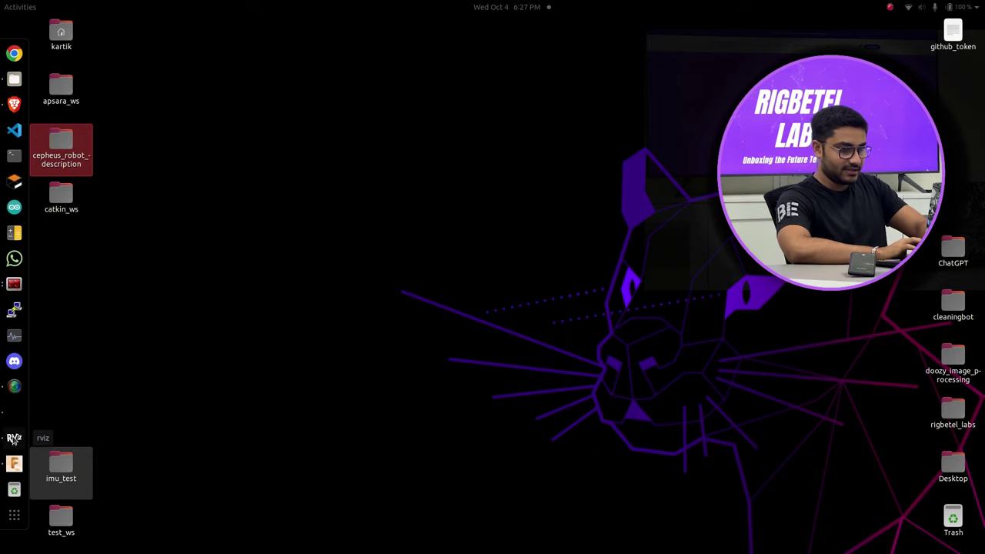
left_click(14, 437)
left_click_drag(464, 361, 597, 338, "shift")
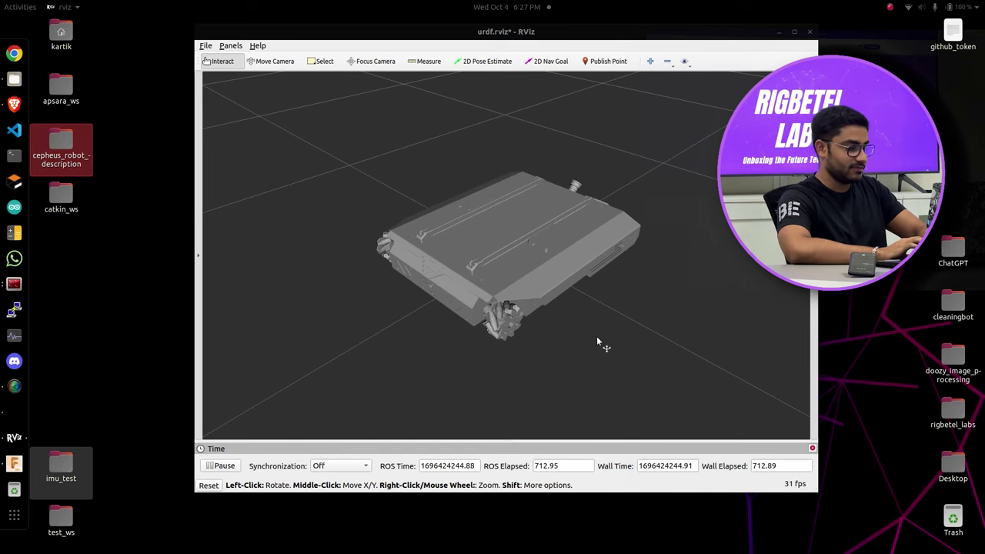
left_click_drag(652, 336, 581, 334)
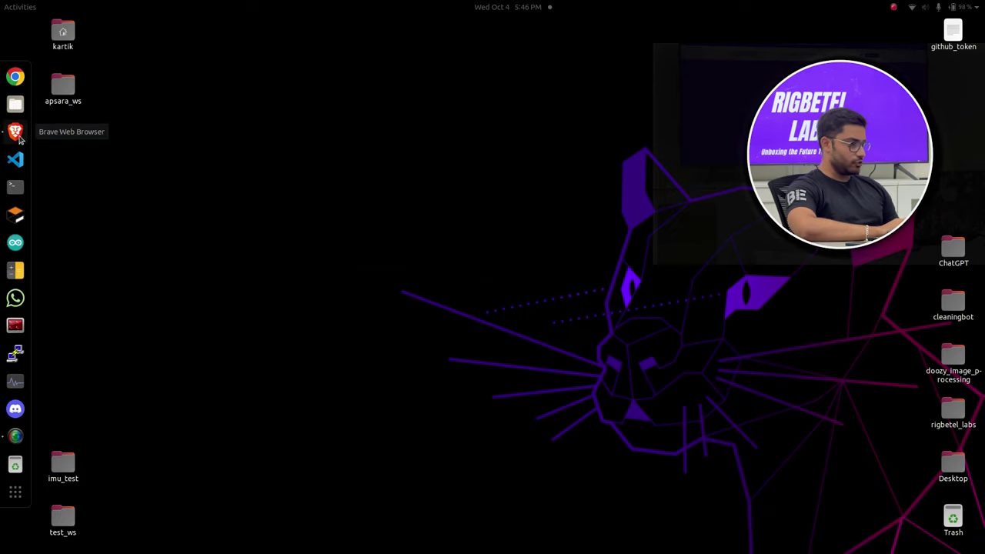
Step: Switch to Brave and copy the snap install command from the fusion360forubuntu README
left_click(16, 133)
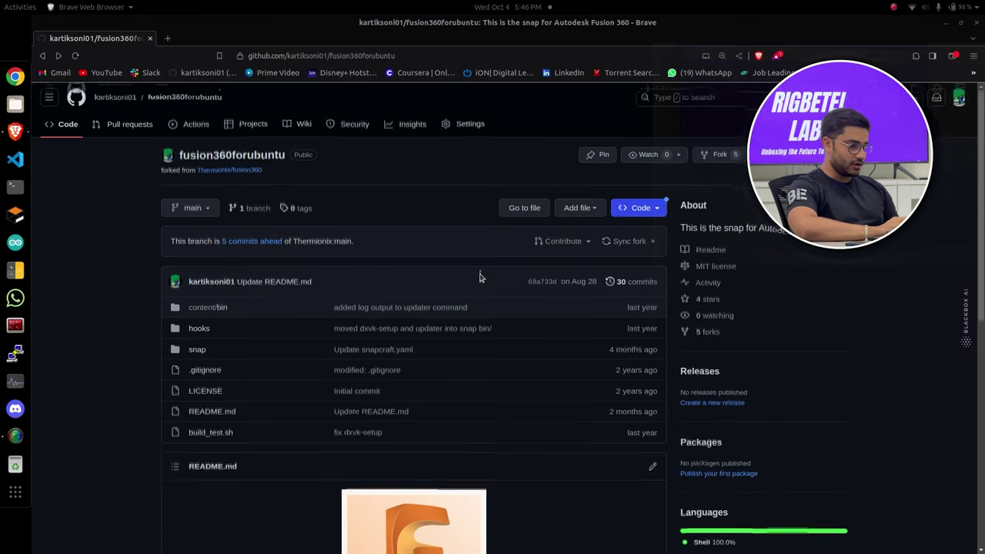
scroll(482, 275, "down", 5)
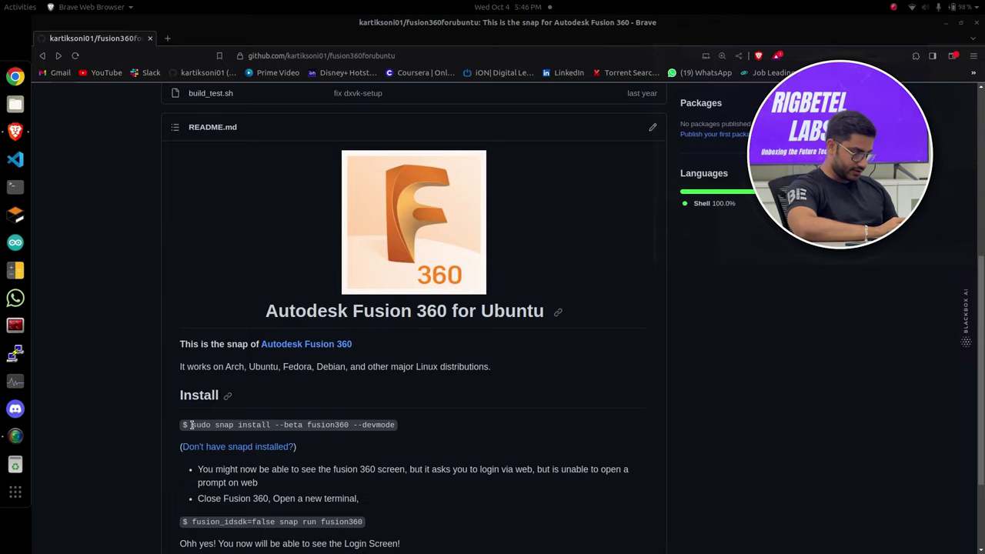
left_click_drag(191, 425, 395, 425)
key("ctrl+c")
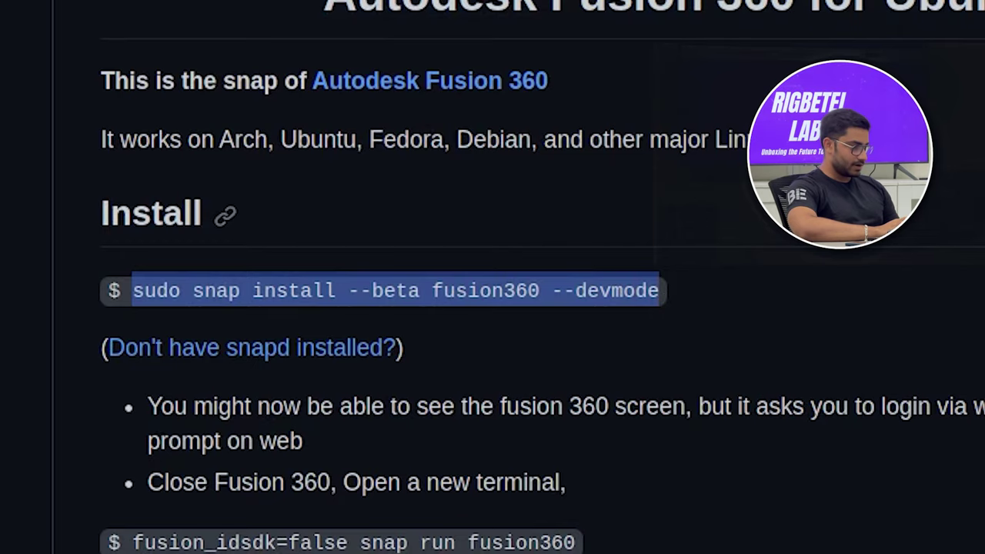
Step: Install Fusion 360 by running "sudo snap install --beta fusion360 --devmode" in a new terminal
key("ctrl+alt+t")
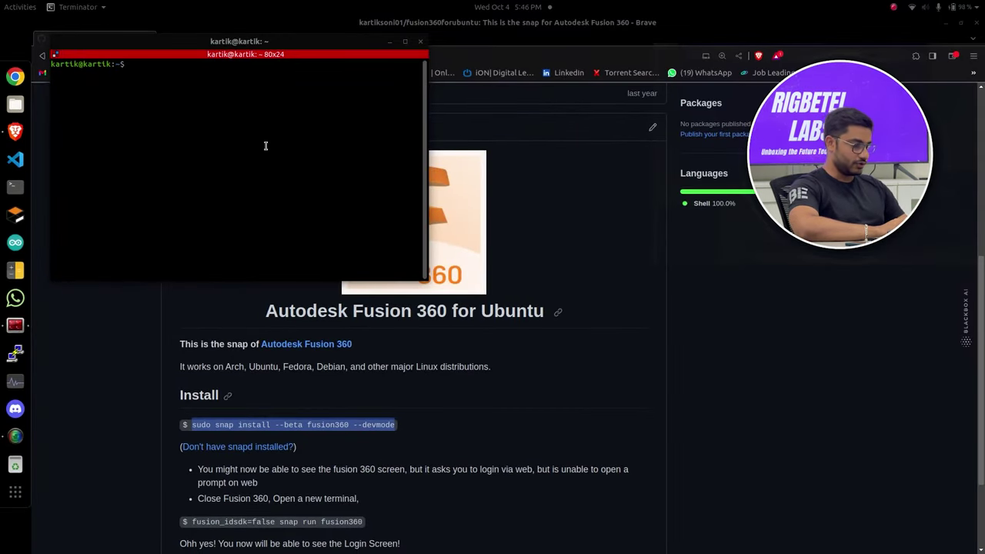
middle_click(266, 145)
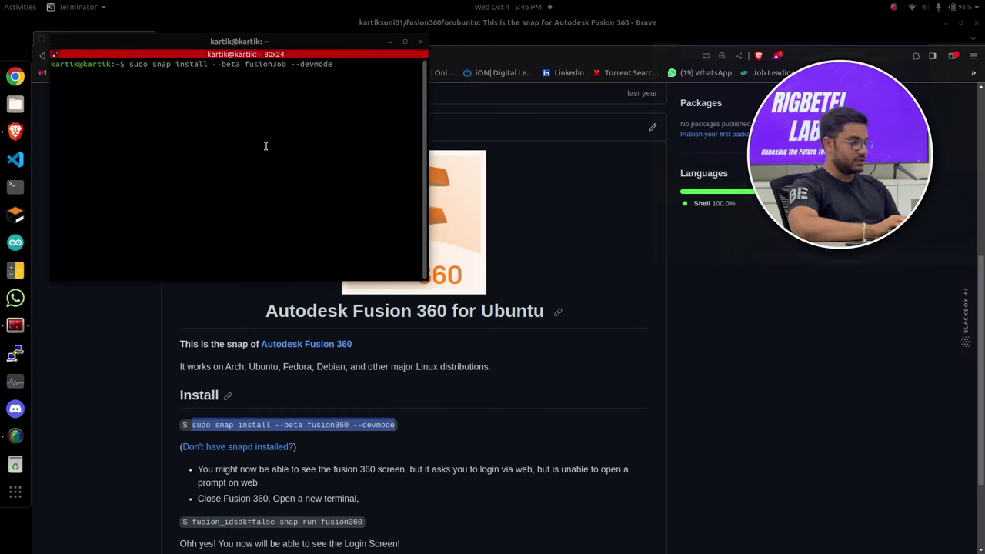
key("Return")
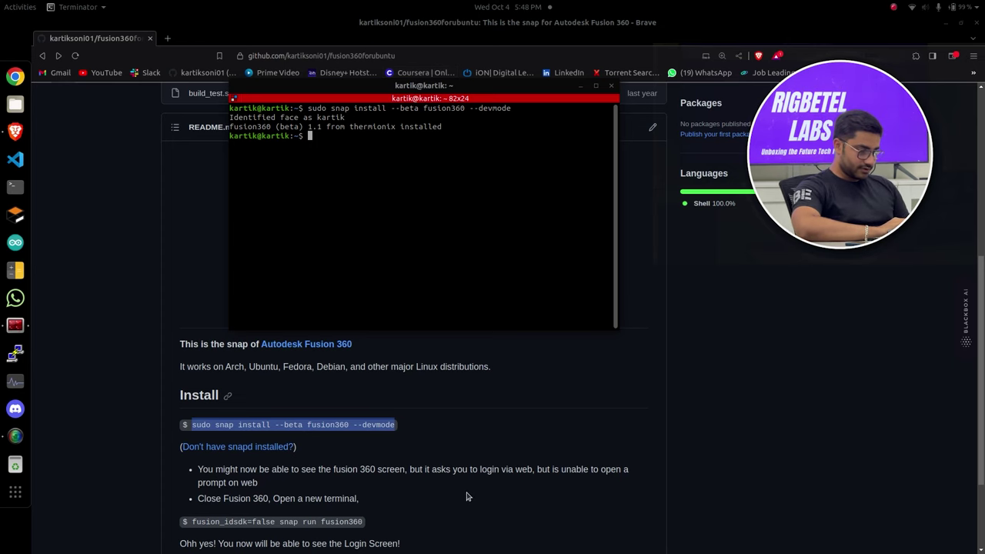
Step: Launch Fusion 360 from the terminal with the README's "fusion_idsdk=false snap run fusion360" command and accept the updated Terms of Use
scroll(467, 496, "down", 2)
scroll(457, 465, "down", 1)
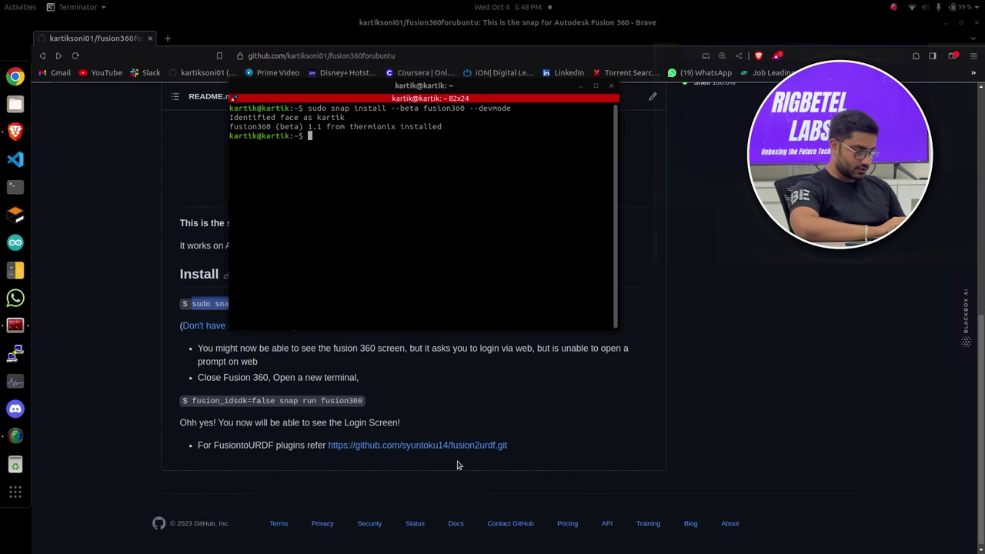
left_click_drag(192, 400, 363, 402)
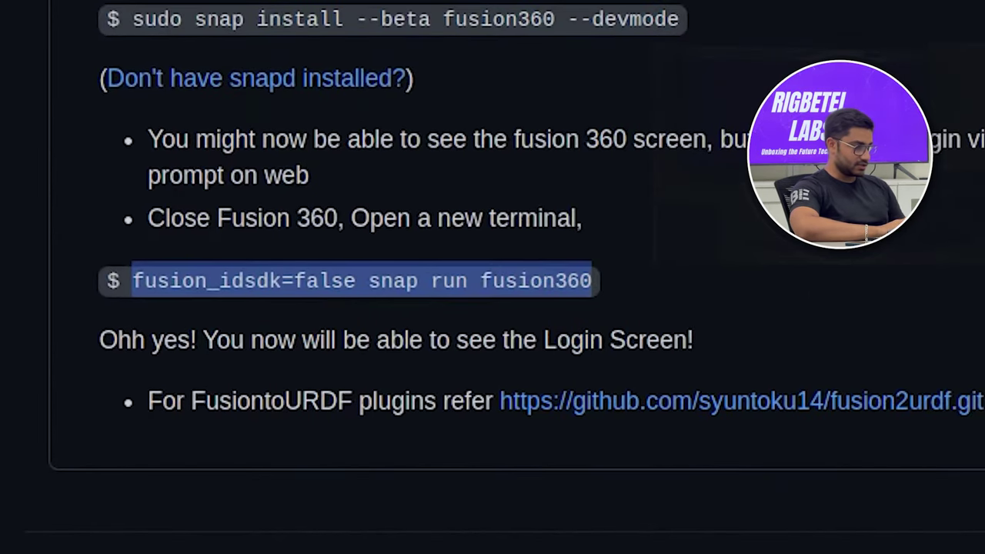
key("alt+Tab")
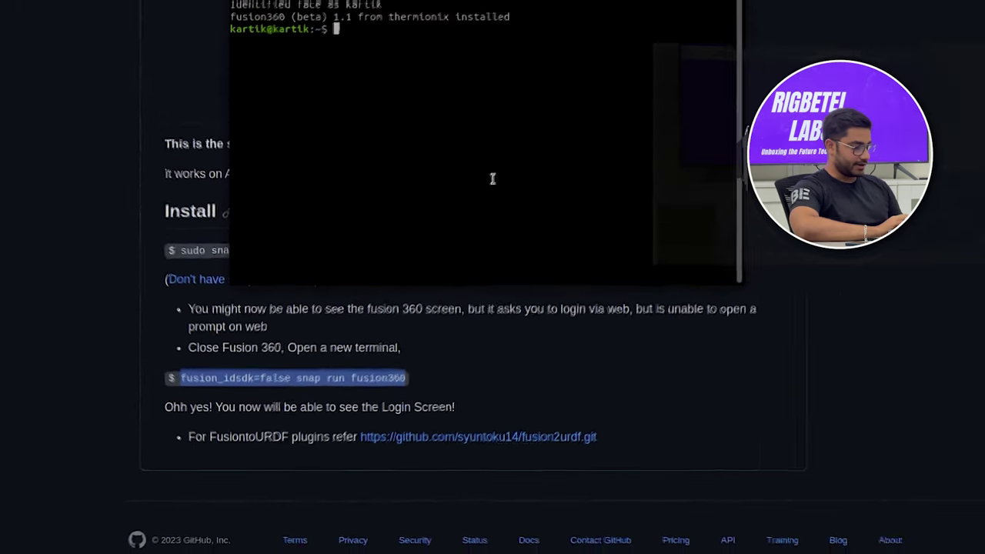
type("fusion_idsdk=false snap run fusion360")
key("Return")
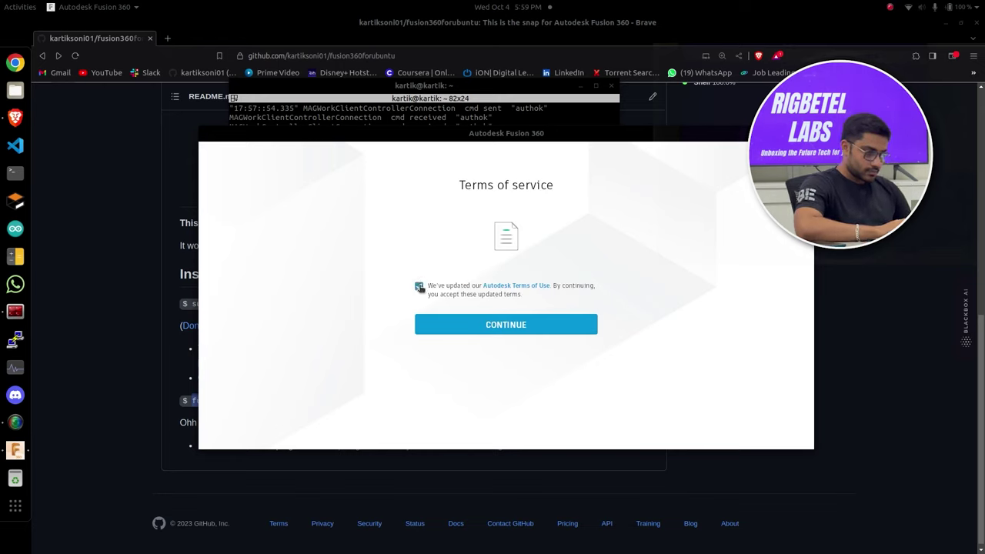
left_click(455, 326)
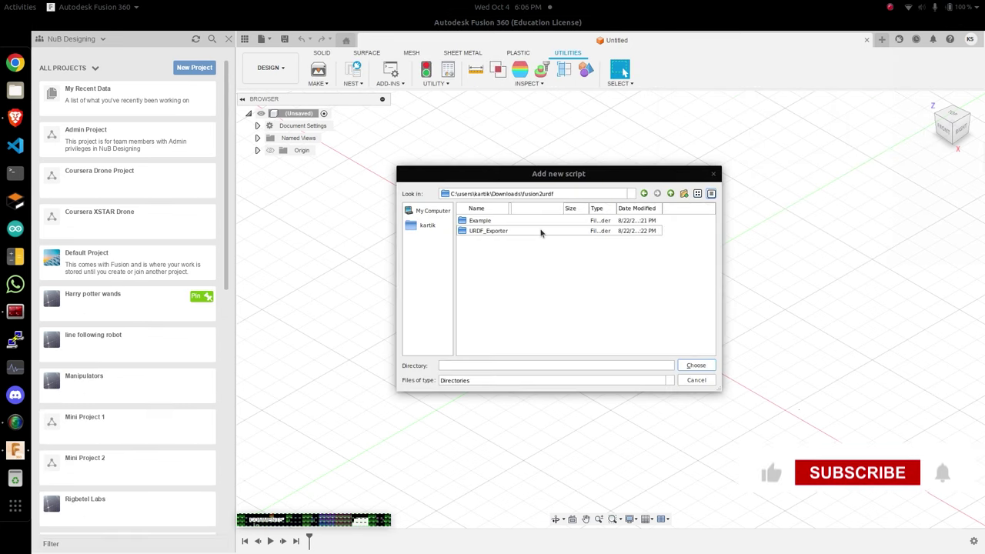
Step: Add the URDF_Exporter folder inside Downloads\fusion2urdf as a new script
double_click(541, 231)
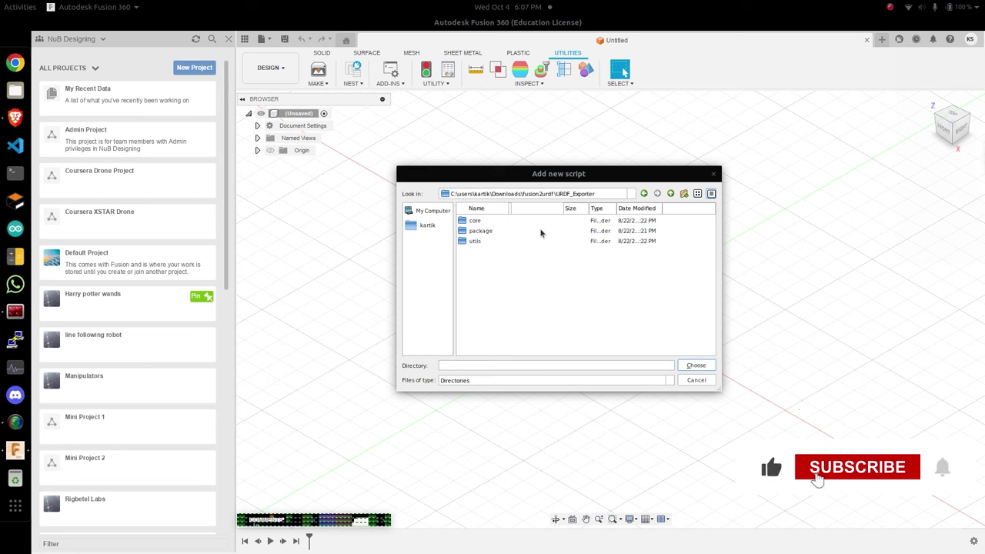
left_click(695, 366)
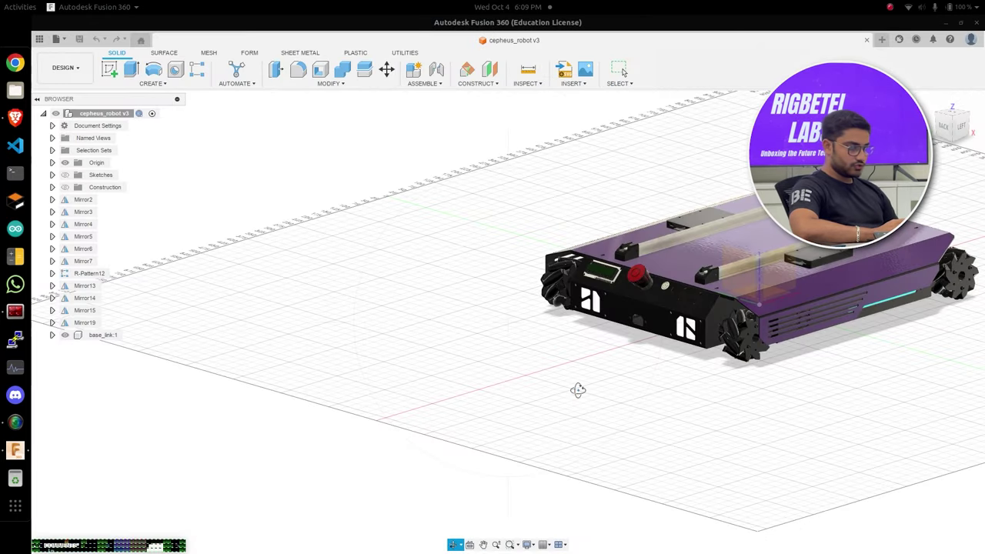
Step: Run the URDF_Exporter script on the cepheus_robot design, choosing the output folder for the exported URDF files
middle_click_drag(578, 391, 654, 398, "shift")
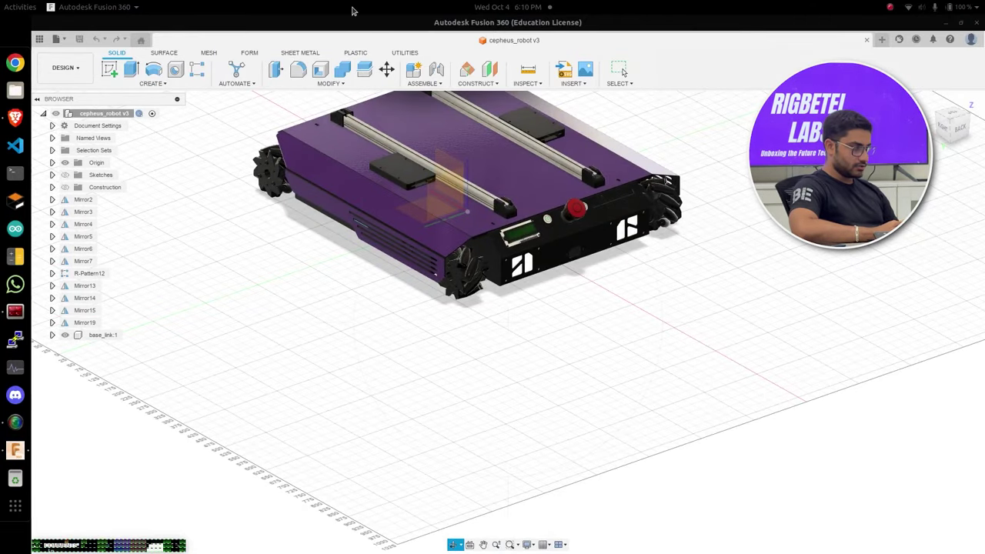
left_click(400, 53)
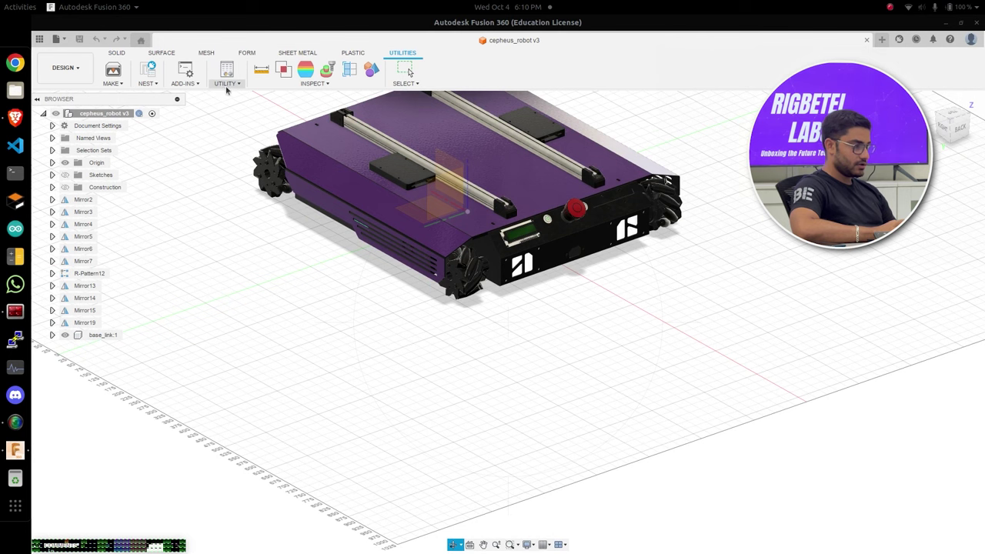
left_click(193, 84)
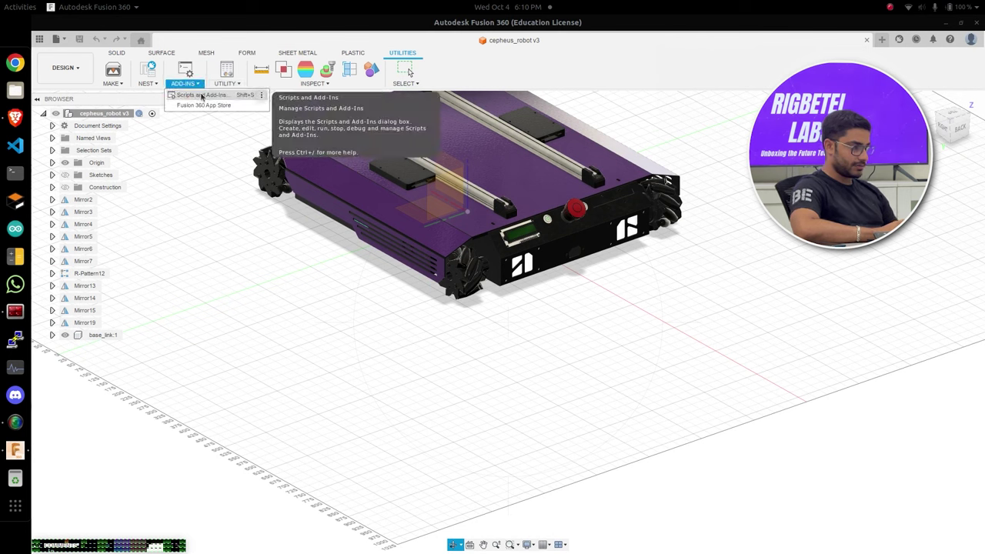
left_click(198, 95)
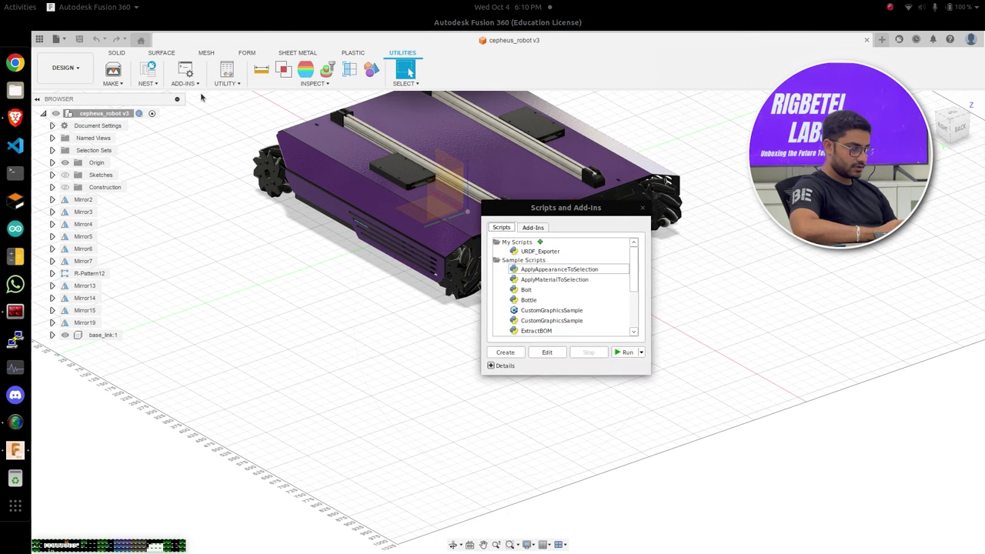
double_click(512, 252)
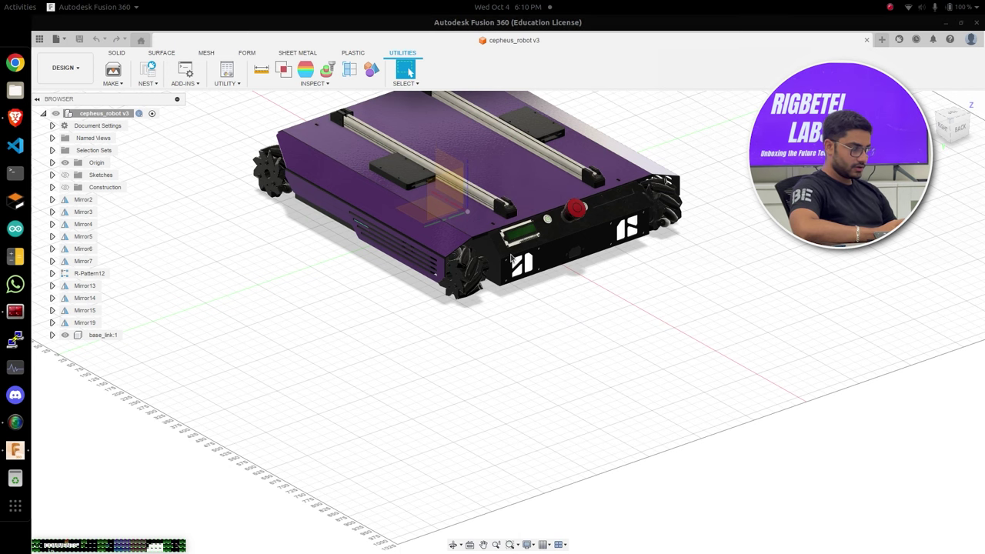
left_click(374, 224)
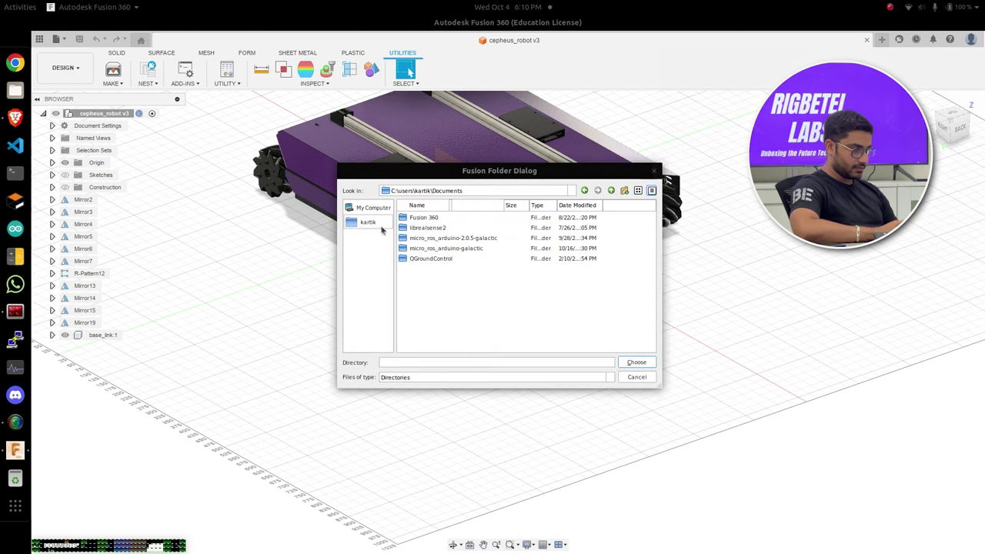
left_click(637, 362)
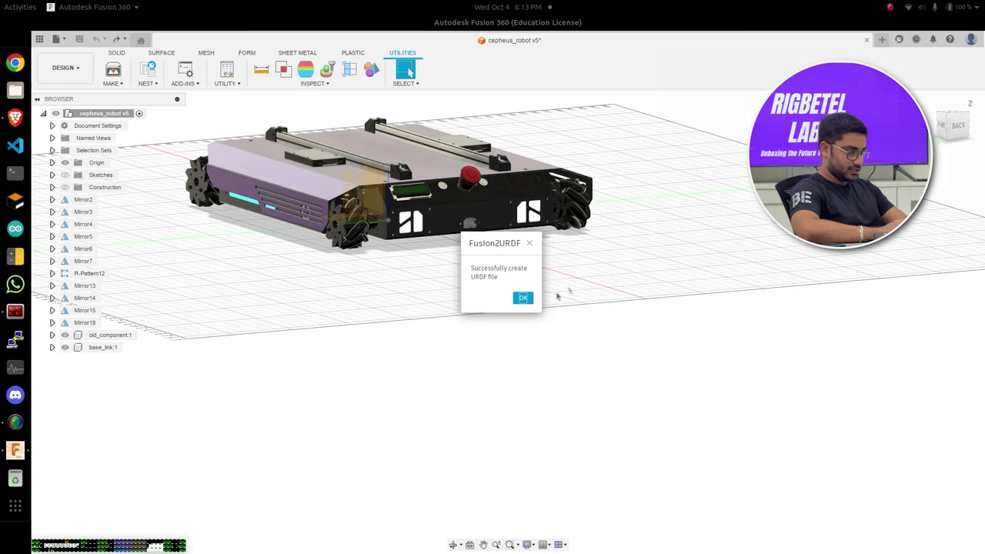
left_click(522, 298)
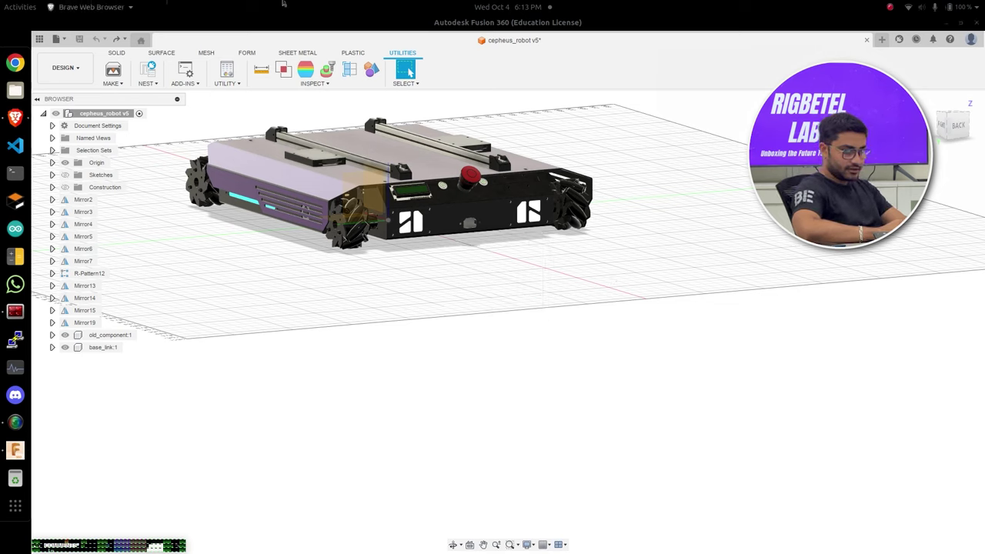
Step: Minimize the Fusion 360 and browser windows and create a folder named catkin_ws on the desktop
left_click(949, 25)
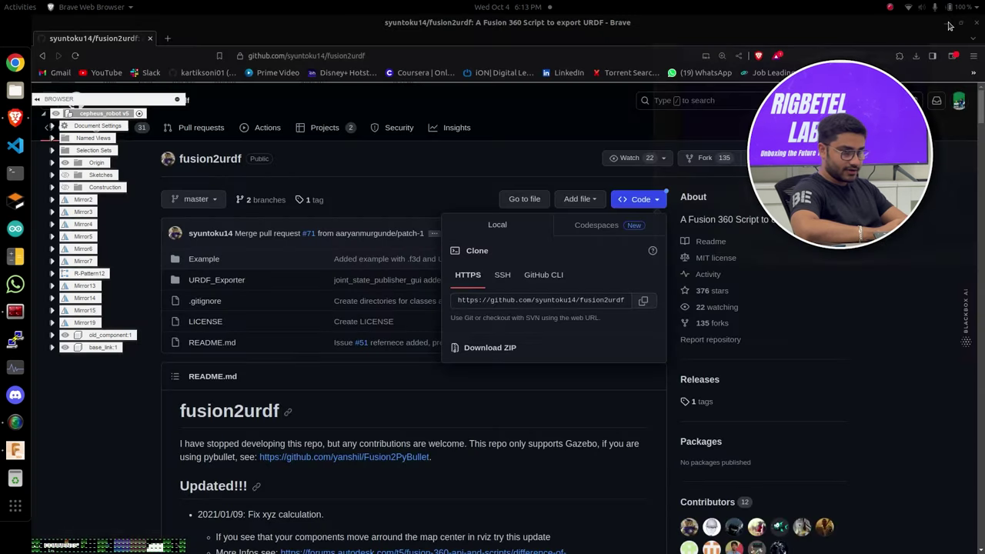
left_click(949, 25)
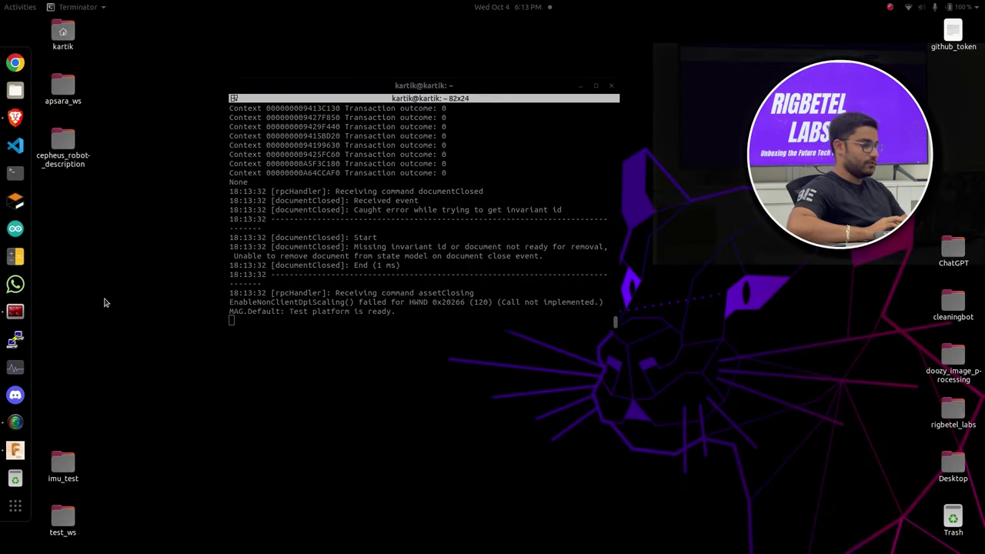
right_click(105, 303)
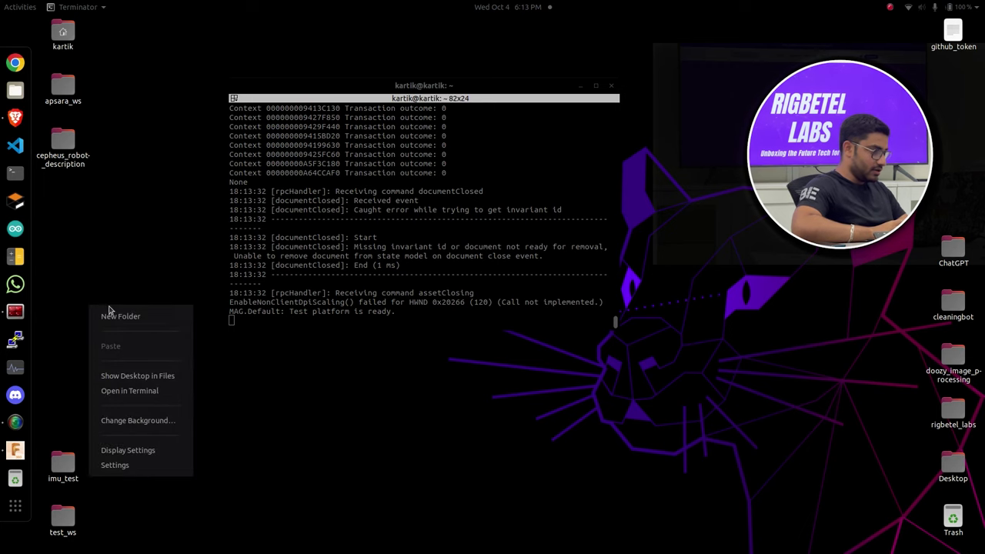
left_click(112, 316)
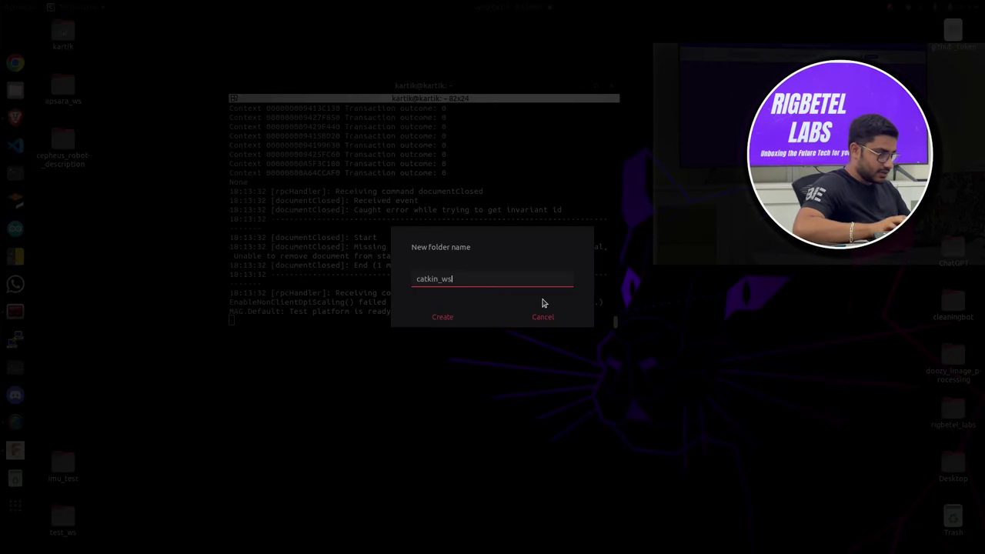
type("catkin_ws")
key("Return")
Step: Open the catkin_ws folder and create a subfolder named src in it
left_click(58, 197)
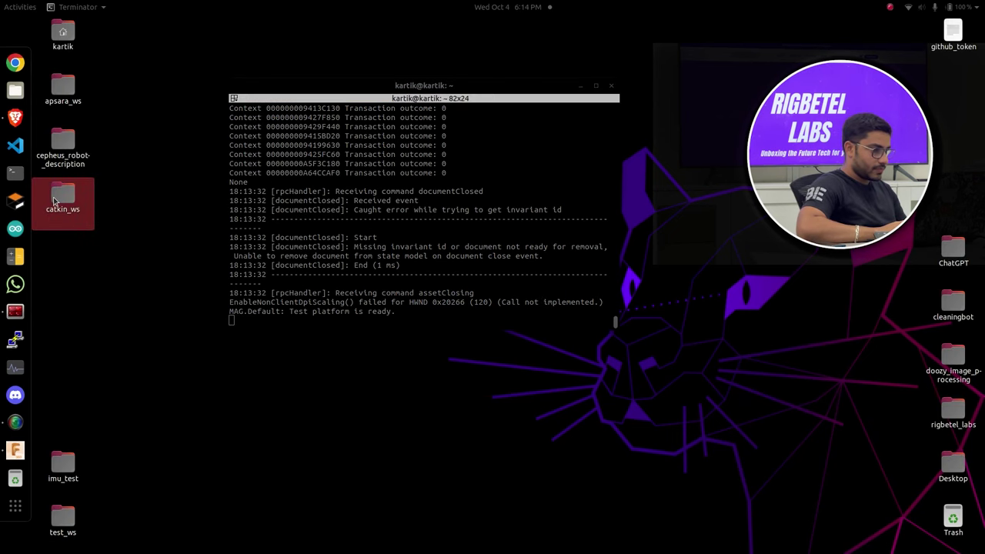
double_click(55, 198)
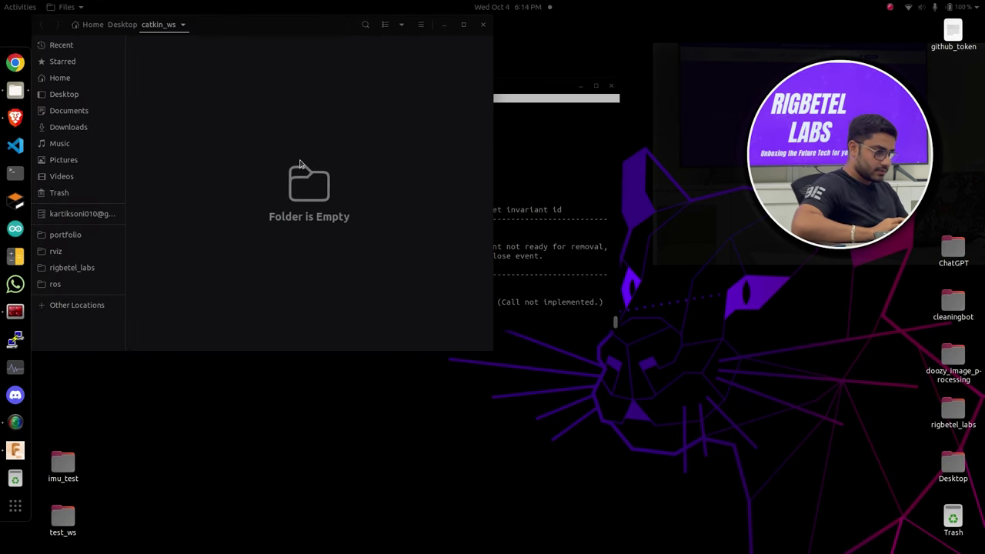
right_click(300, 165)
left_click(317, 168)
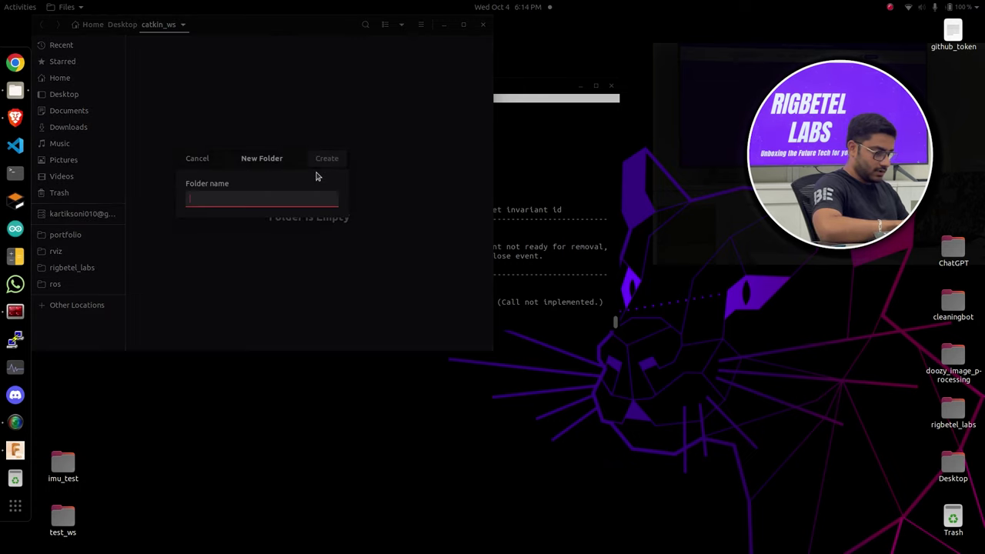
type("src")
key("Return")
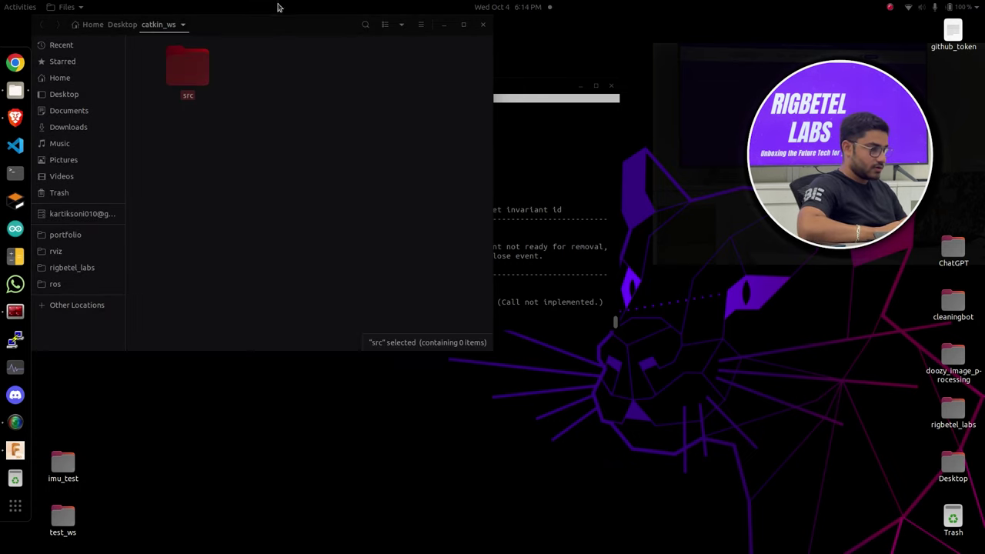
Step: Copy the cepheus_robot_description folder from the desktop into the src folder of catkin_ws
left_click_drag(279, 27, 488, 101)
left_click(72, 158)
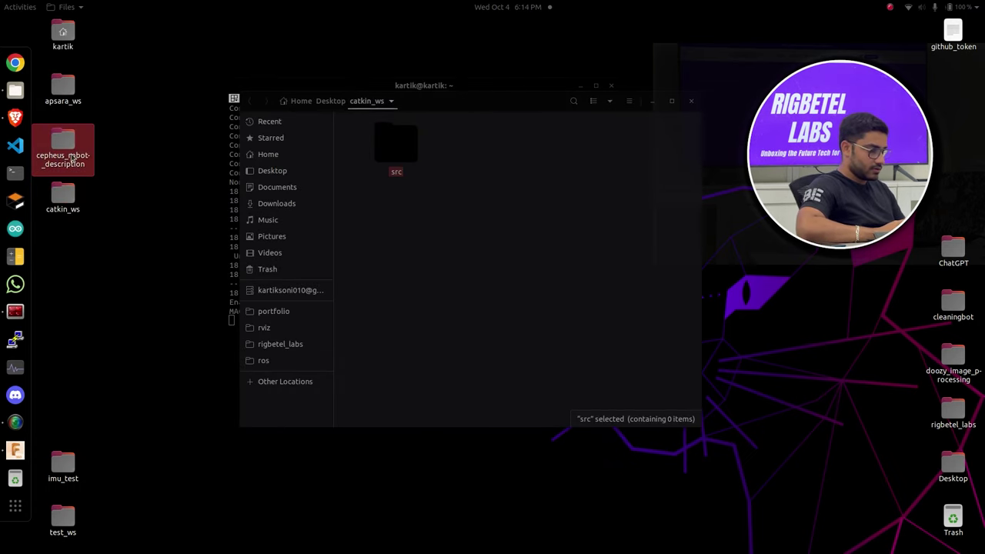
left_click(330, 100)
double_click(573, 160)
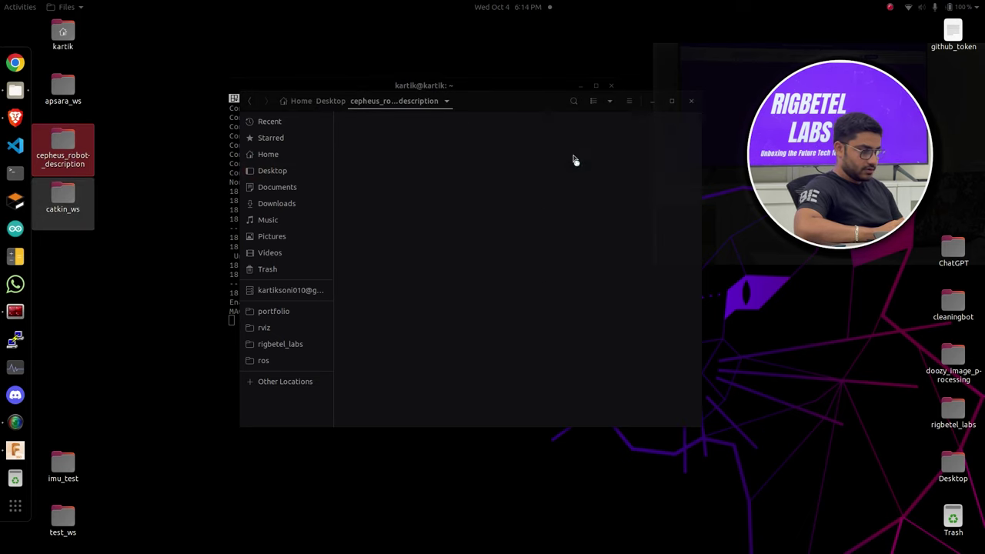
left_click(327, 101)
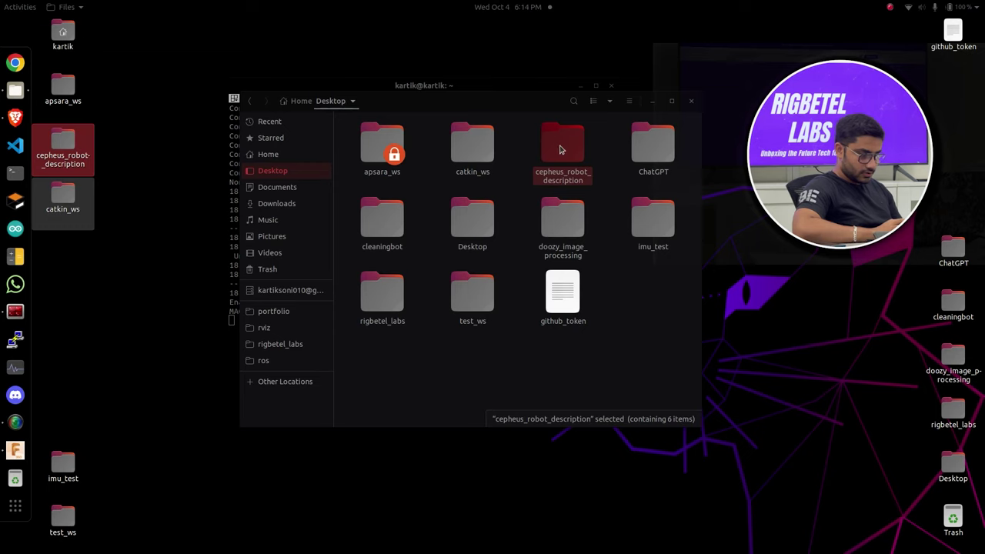
right_click(561, 149)
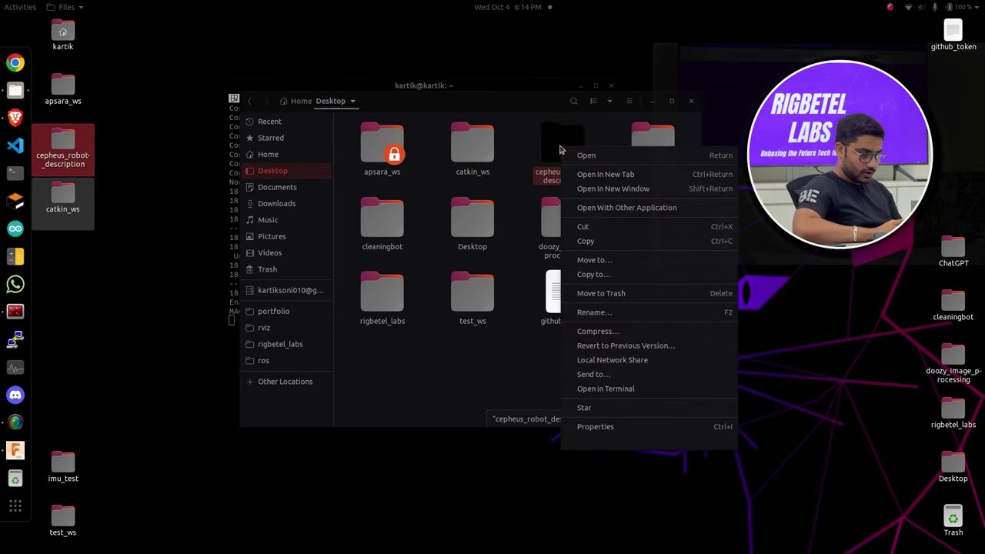
left_click(623, 245)
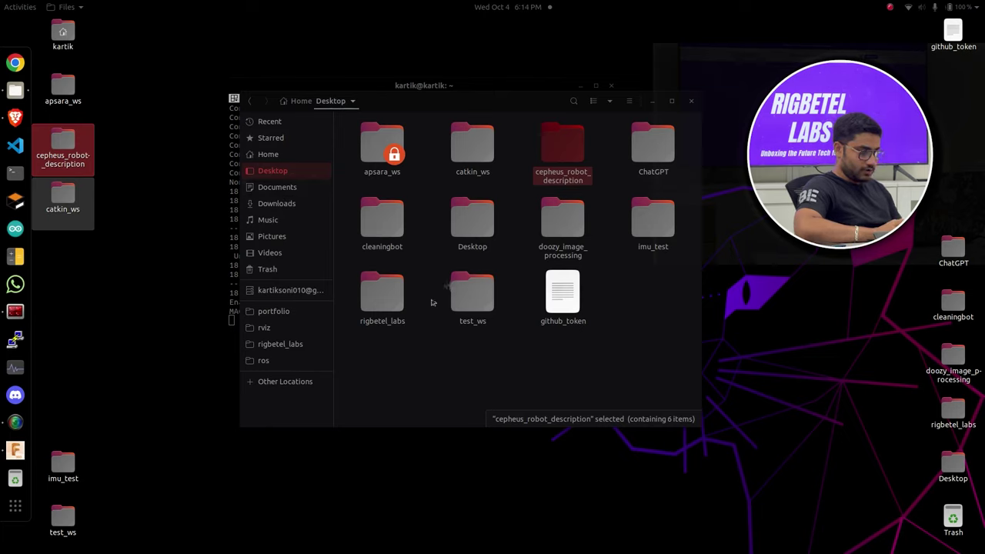
double_click(466, 150)
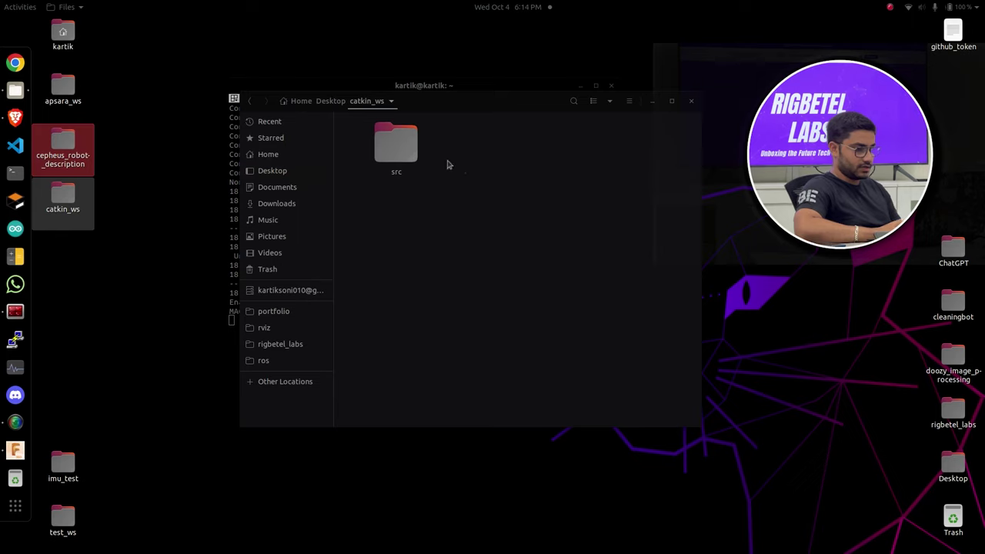
double_click(410, 154)
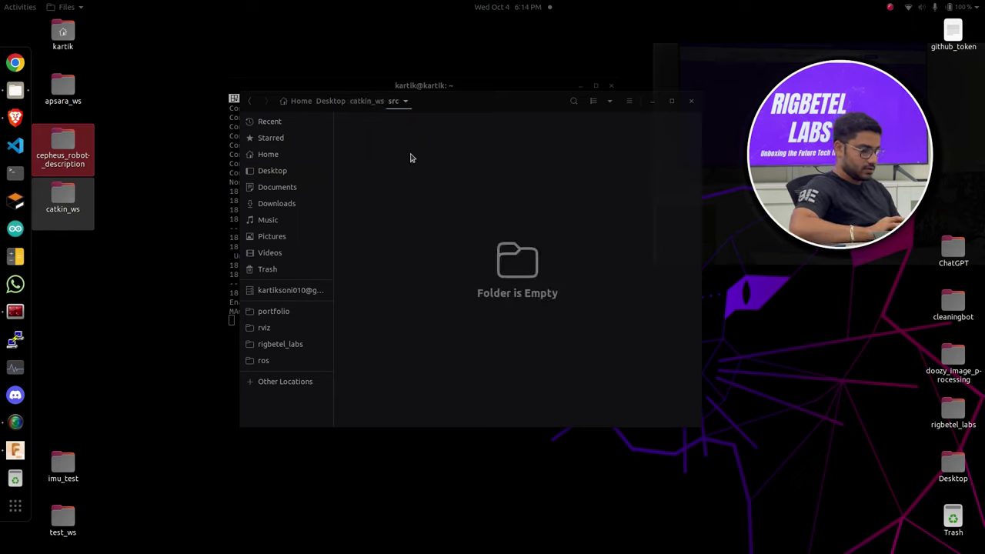
right_click(511, 265)
left_click(548, 291)
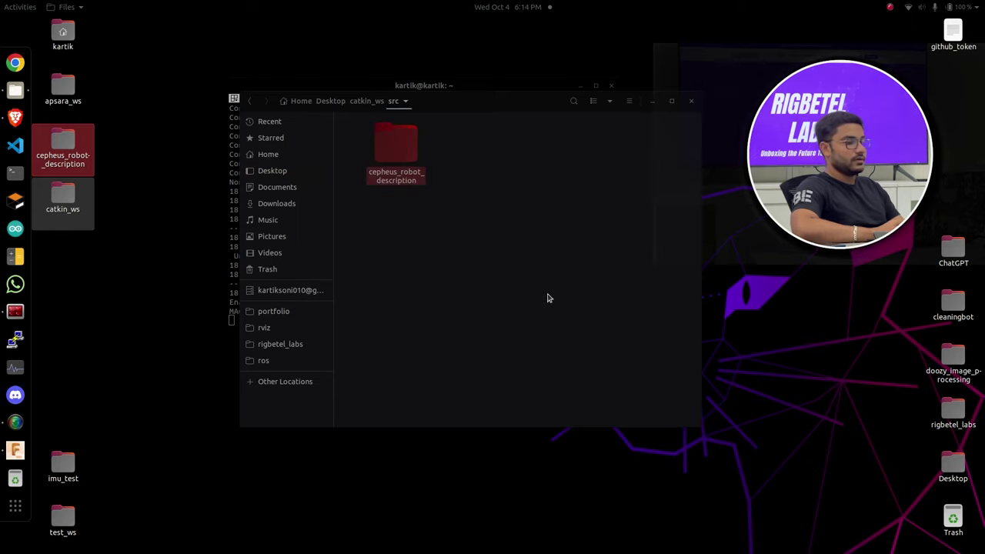
Step: Return the file browser to the Desktop folder, switch to a new Terminator window and run getnoetic
left_click(367, 100)
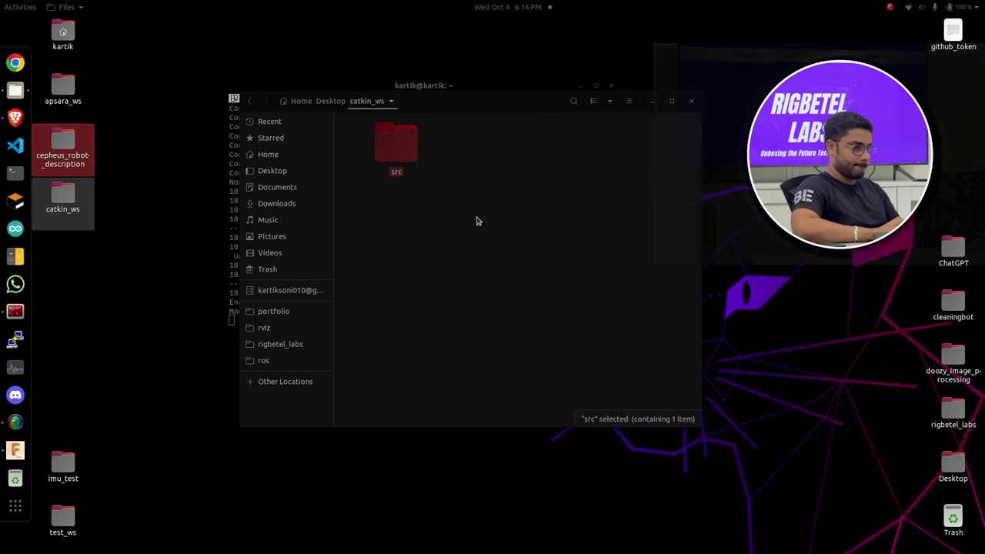
left_click_drag(463, 204, 412, 194)
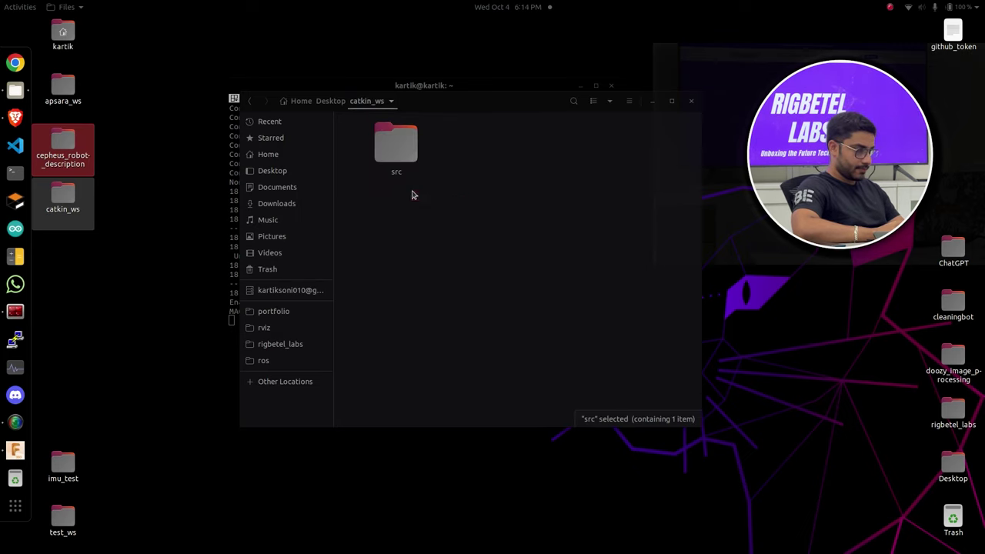
left_click(330, 101)
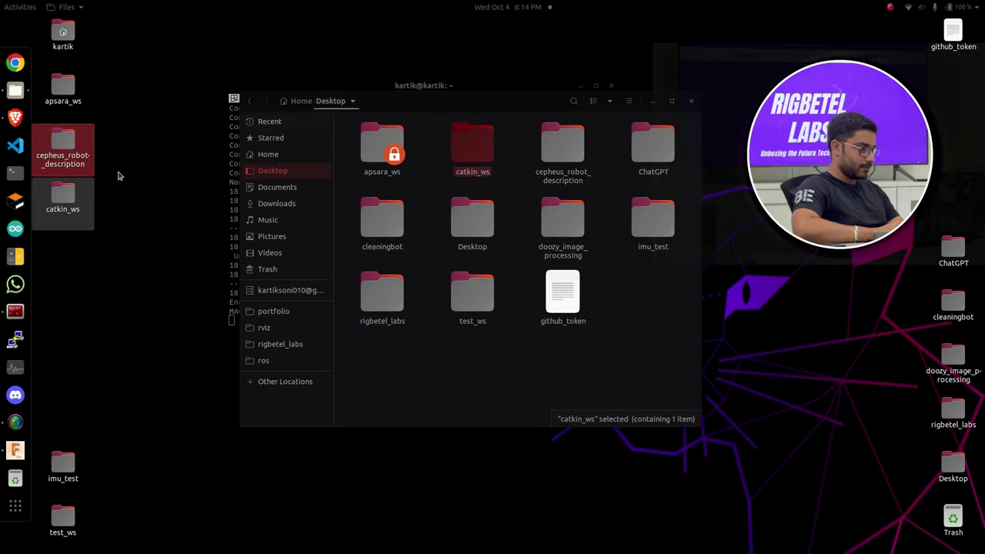
right_click(16, 311)
left_click(84, 294)
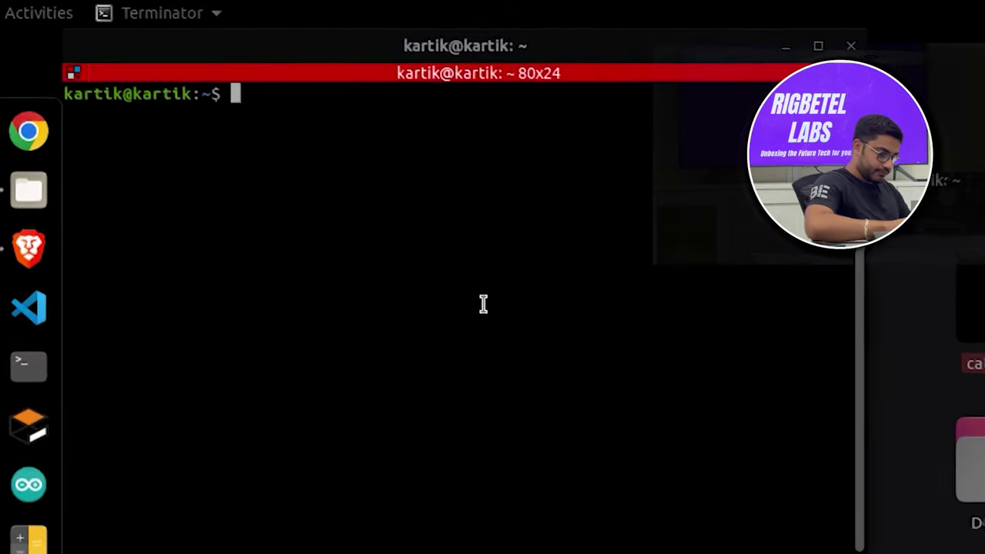
type("getnoetic")
key("Return")
Step: Change the terminal's directory to Desktop/catkin_ws and build the workspace with catkin_make
type("c")
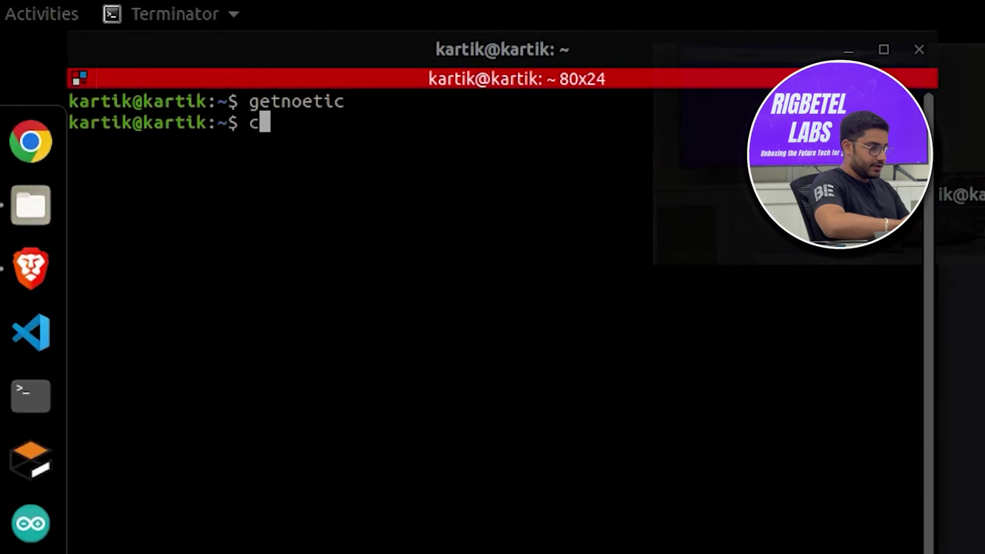
type("d Desktop/ca")
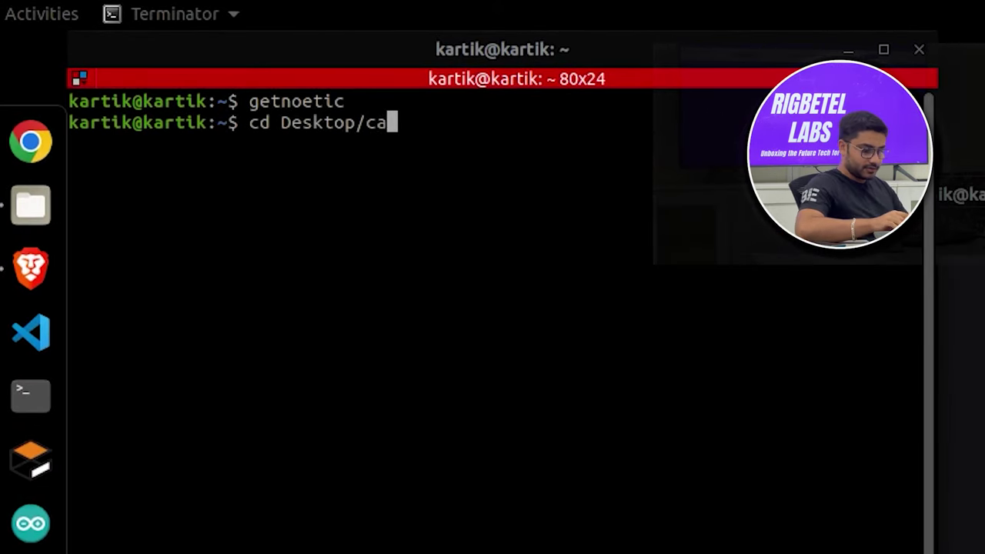
key("Tab")
key("Return")
type("cat")
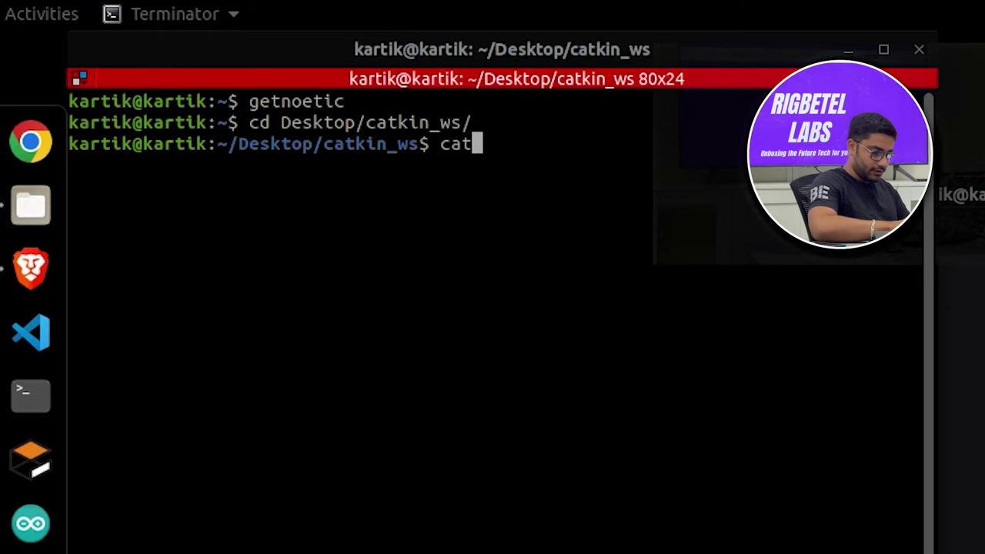
type("kin_make")
key("Return")
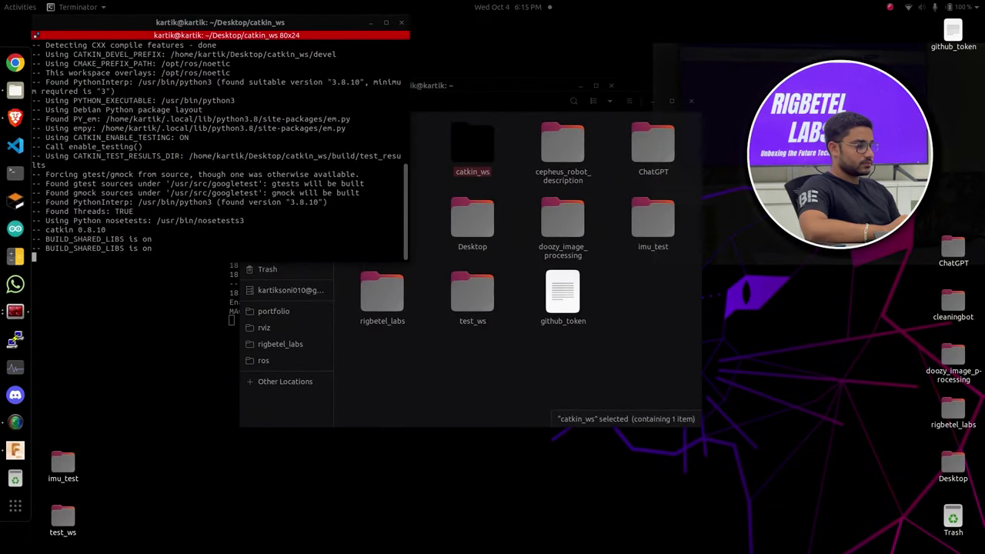
Step: Source the workspace's devel/setup.bash file in the terminal
type("ourc")
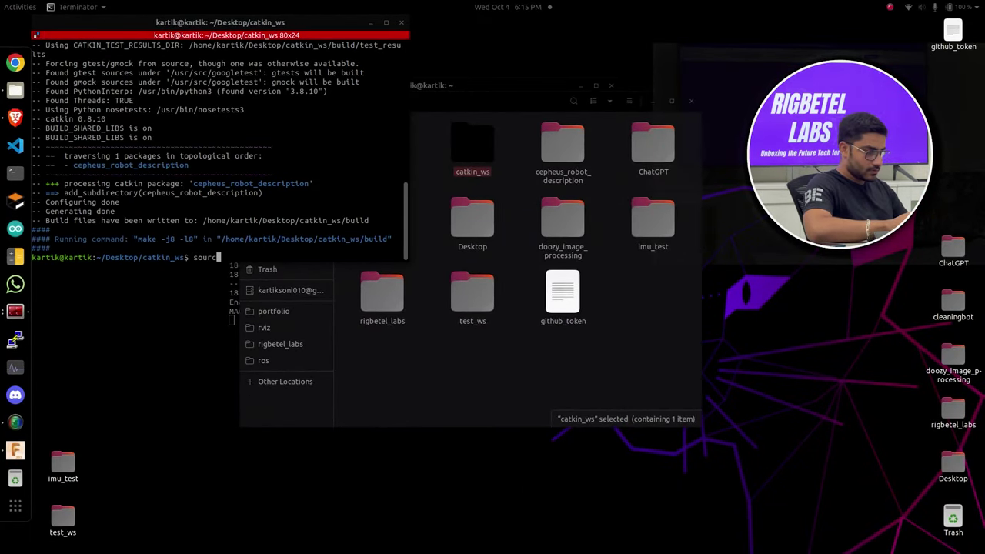
type("e devel/setup.bash")
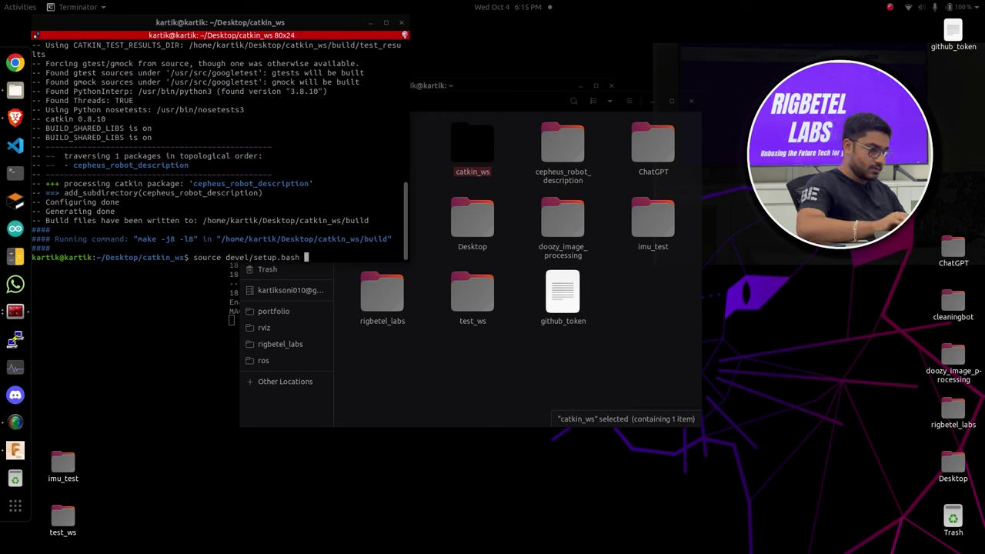
key("Return")
Step: Run display.launch from the cepheus_robot_description package with roslaunch and view the robot model in RViz
type("ros")
key("BackSpace")
key("BackSpace")
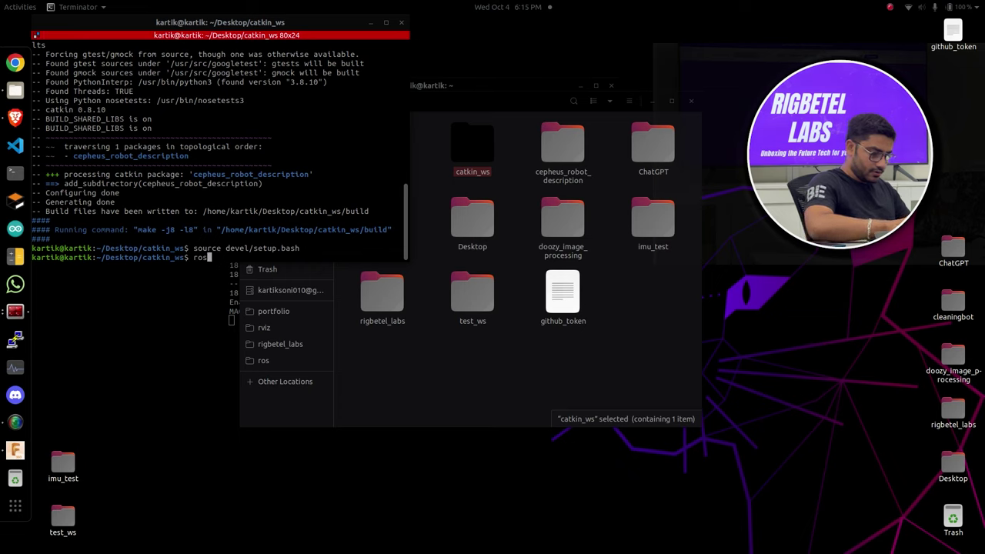
type("launch")
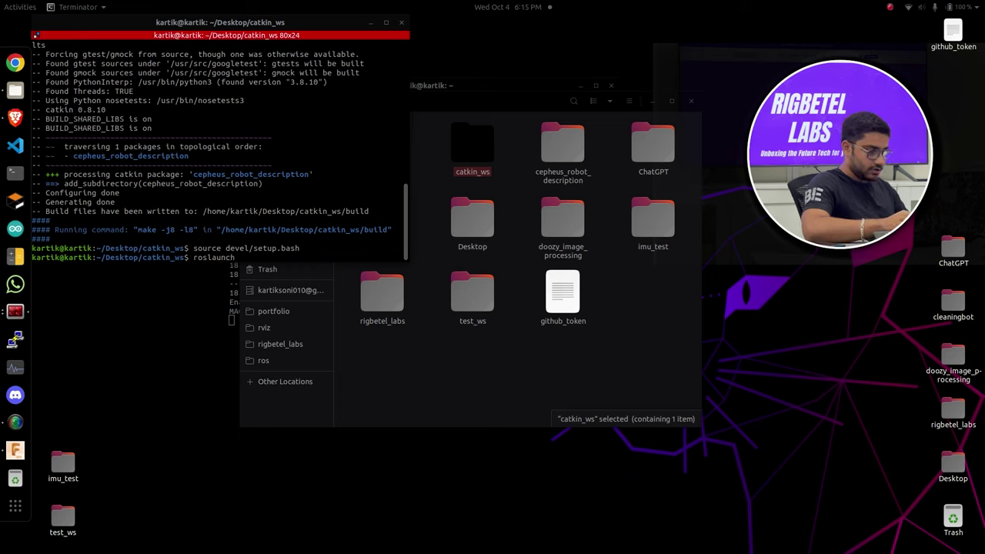
type(" cep")
key("Tab")
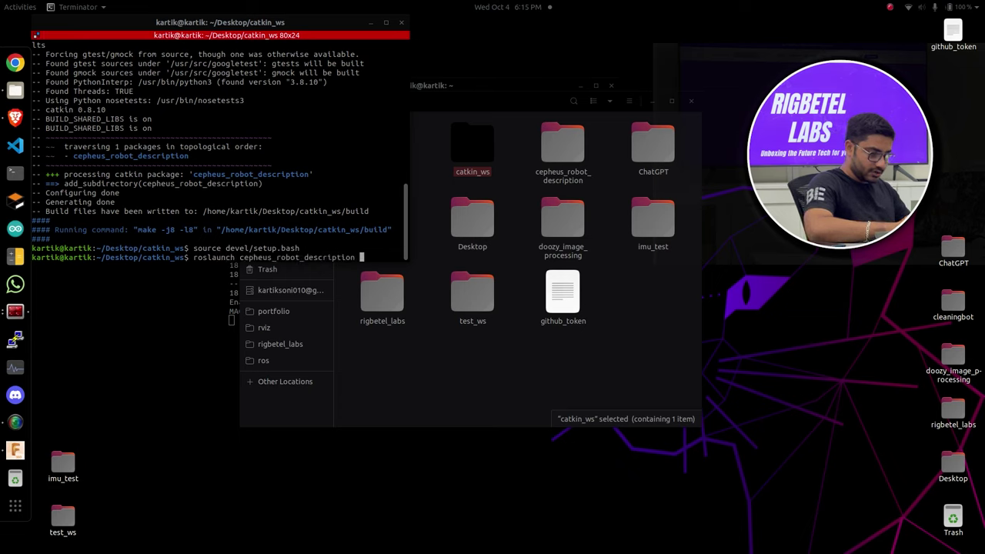
type("di")
key("Tab")
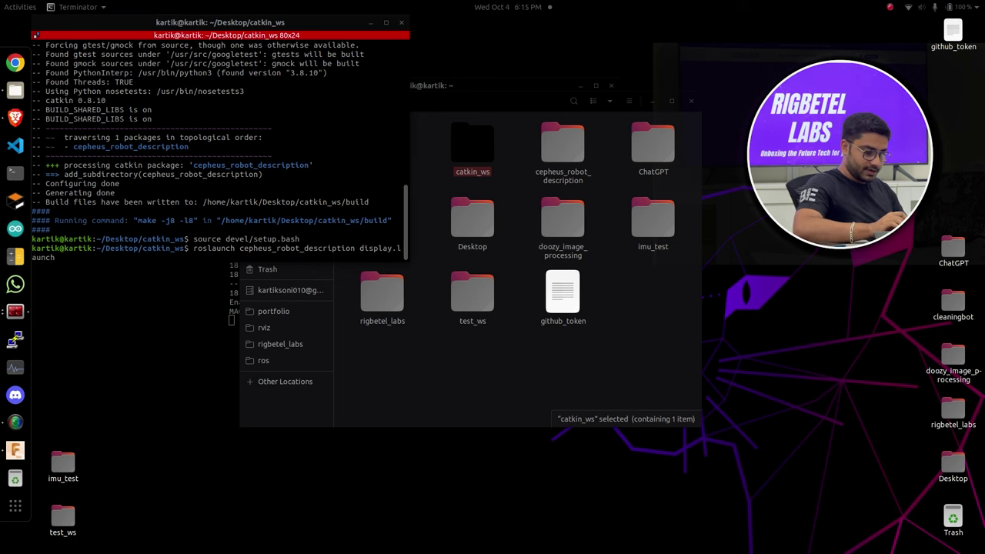
key("Return")
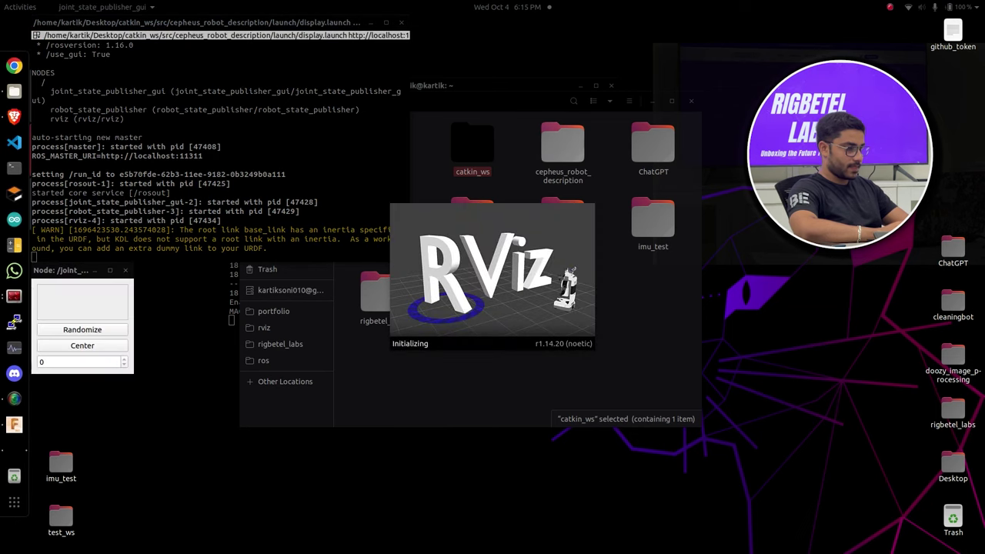
scroll(725, 379, "down", 5)
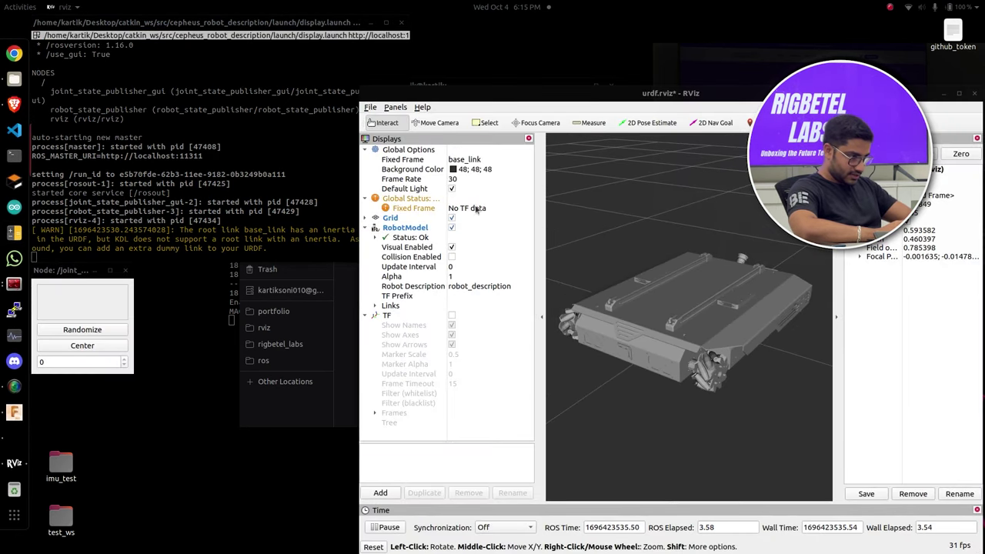
key("shift")
left_click_drag(687, 440, 679, 419, "shift")
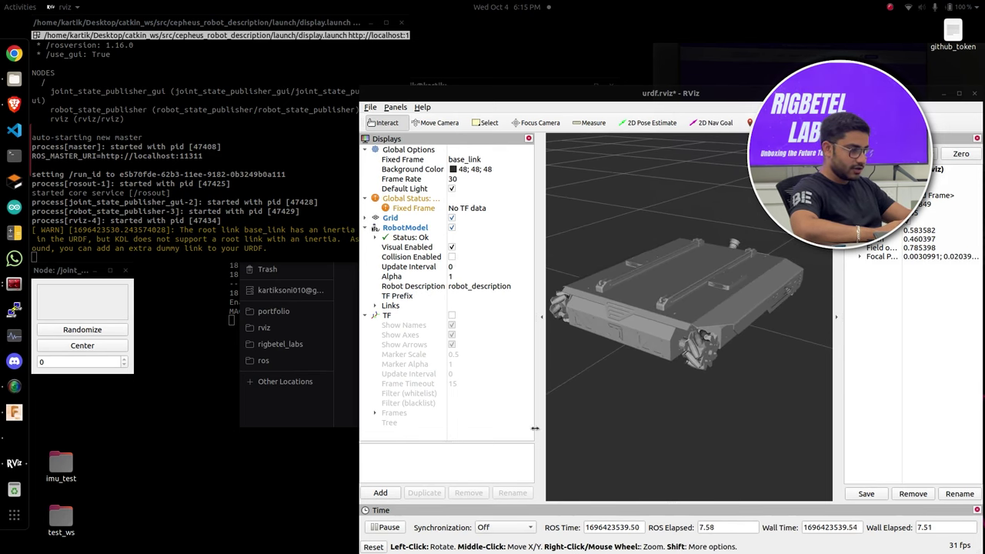